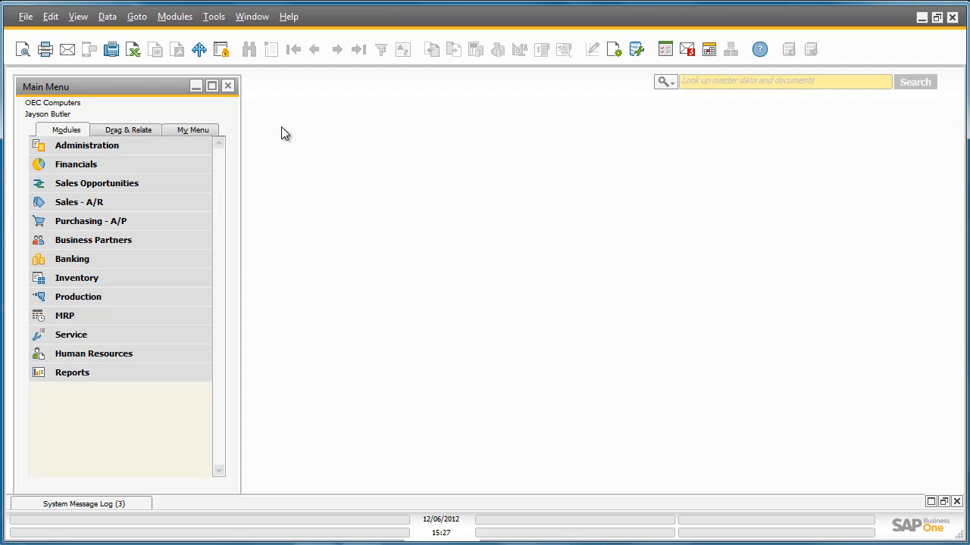
# - Create an inventory cycle with the code Annual Inventory and an Annually repeating sequence
pyautogui.click(195, 145)
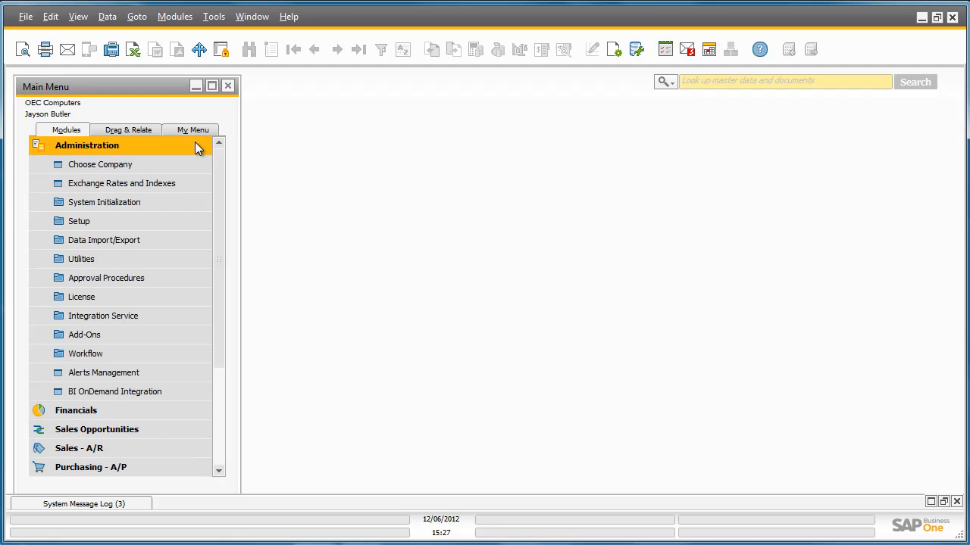
pyautogui.click(182, 218)
pyautogui.click(175, 354)
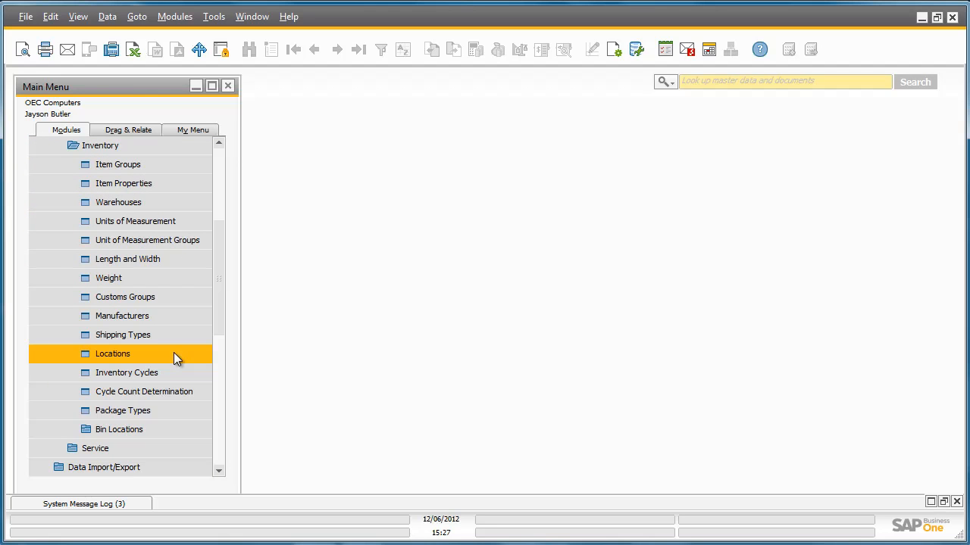
pyautogui.click(173, 375)
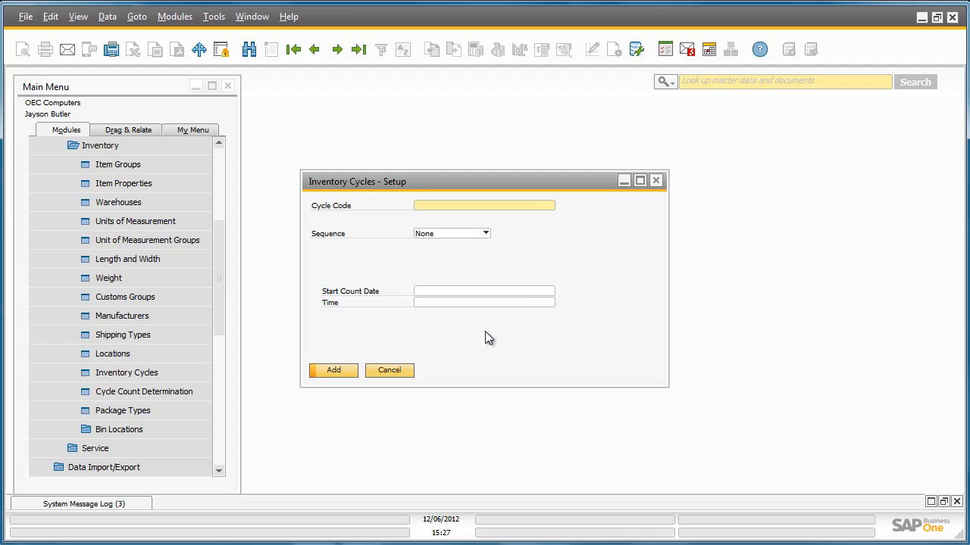
pyautogui.write('Annual Inventory')
pyautogui.click(486, 232)
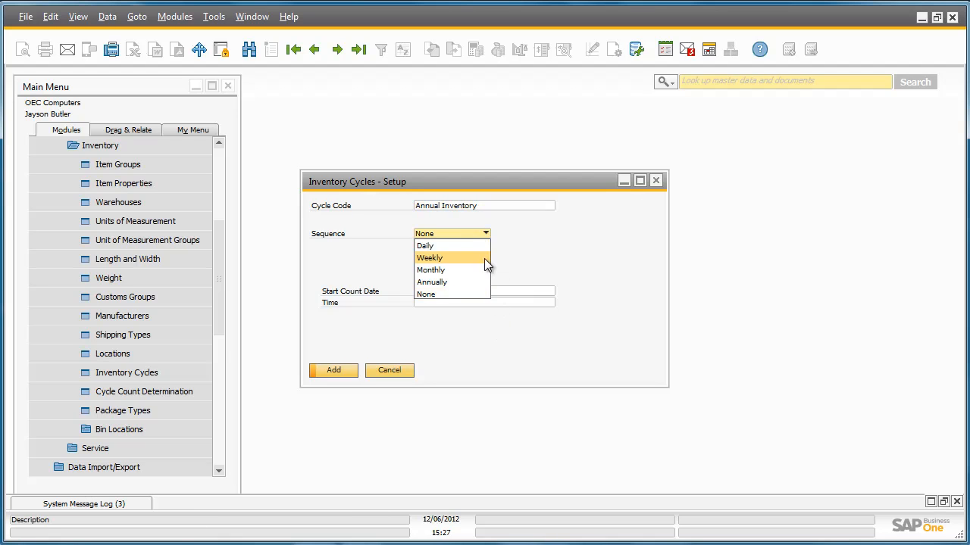
pyautogui.click(480, 281)
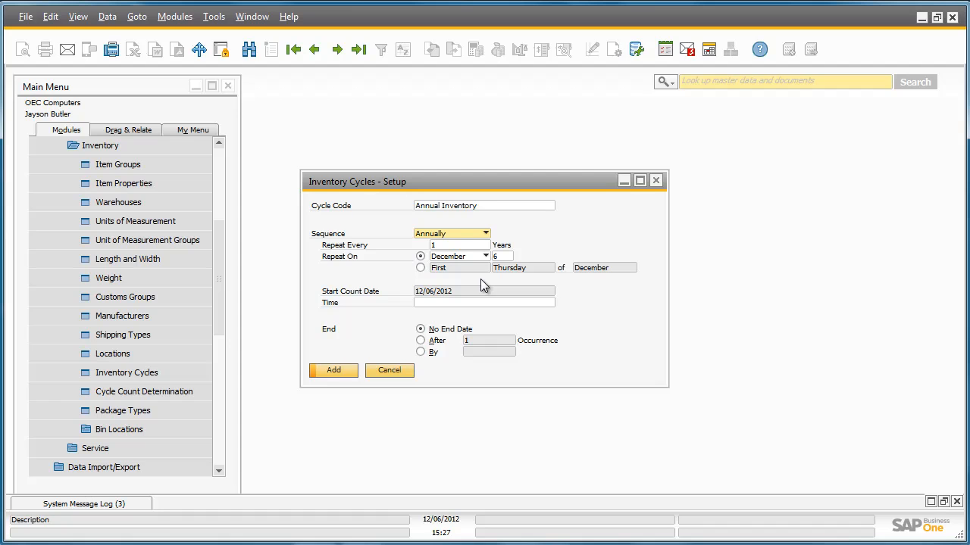
pyautogui.click(342, 370)
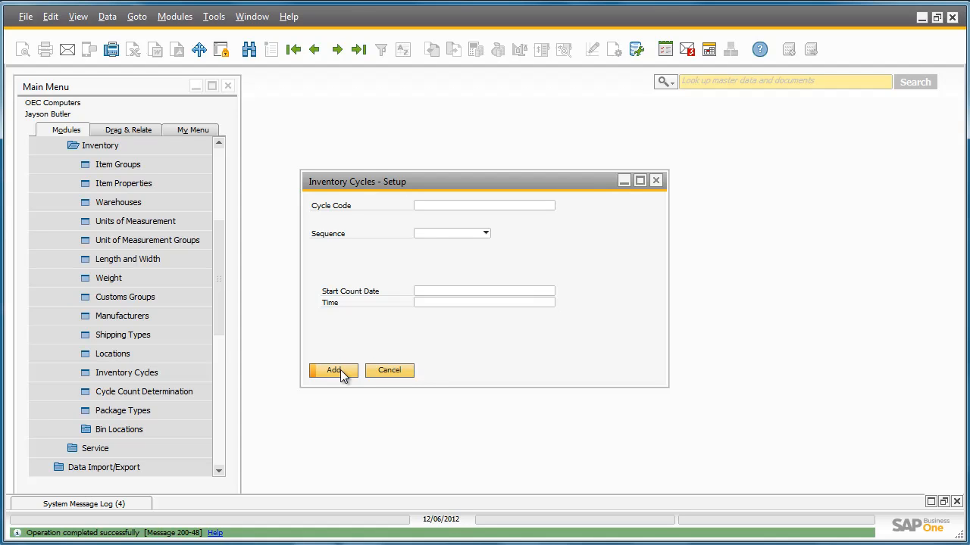
# - In the cycle count determination for warehouse 01, assign Annual Inventory to the Rainbow Printers item group with its alert enabled, and save
pyautogui.click(204, 390)
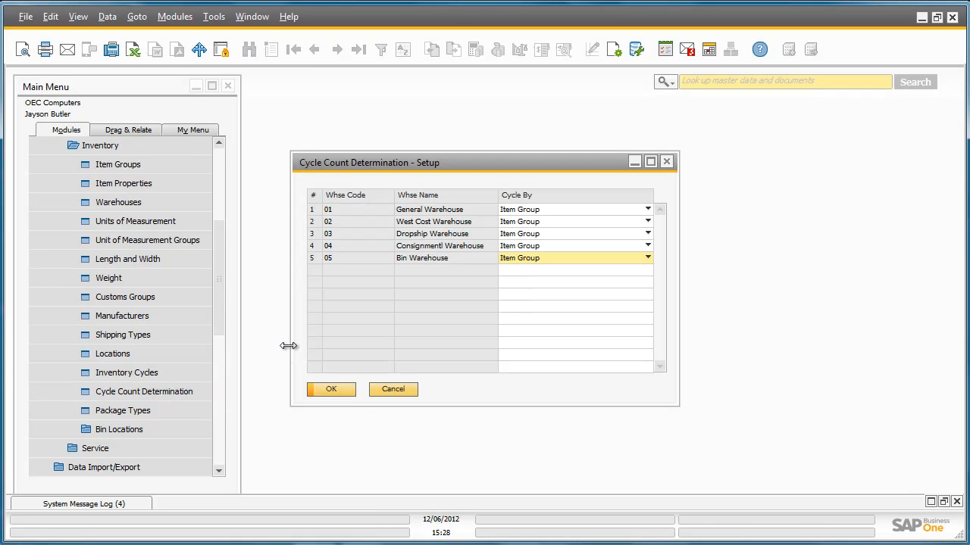
pyautogui.doubleClick(314, 215)
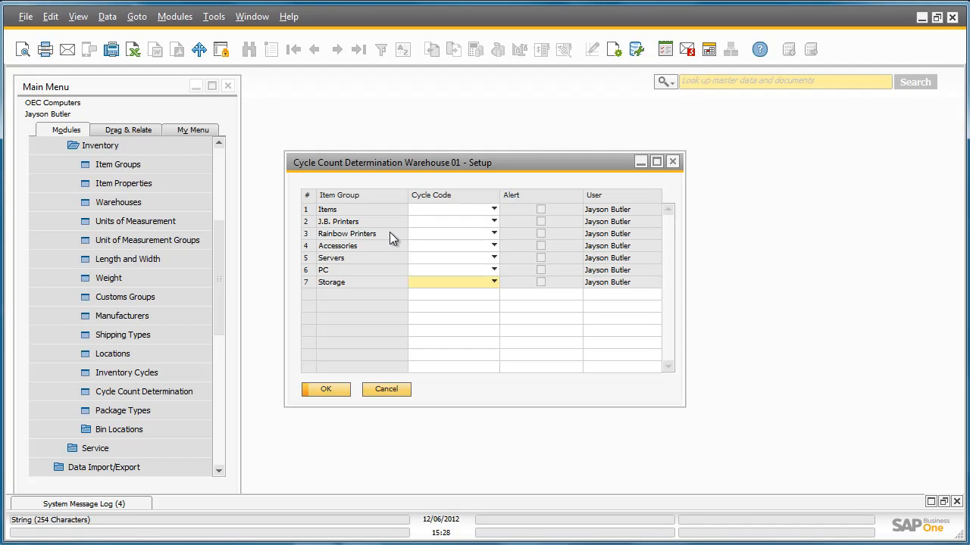
pyautogui.click(493, 234)
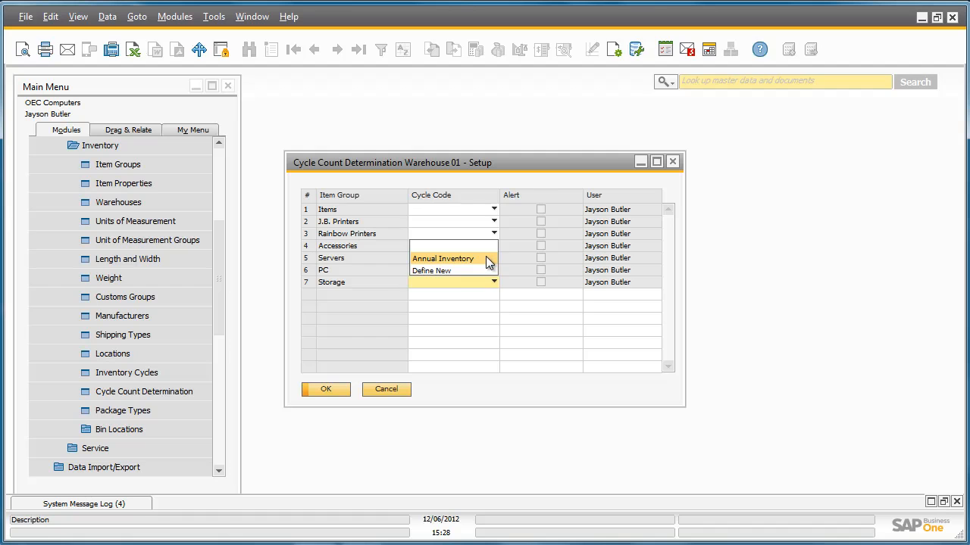
pyautogui.click(486, 258)
pyautogui.click(333, 287)
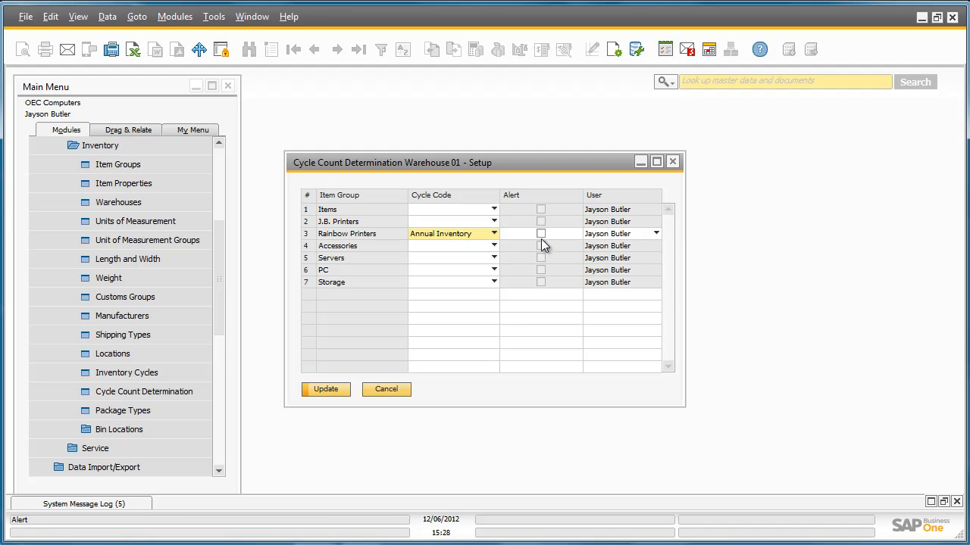
pyautogui.click(541, 234)
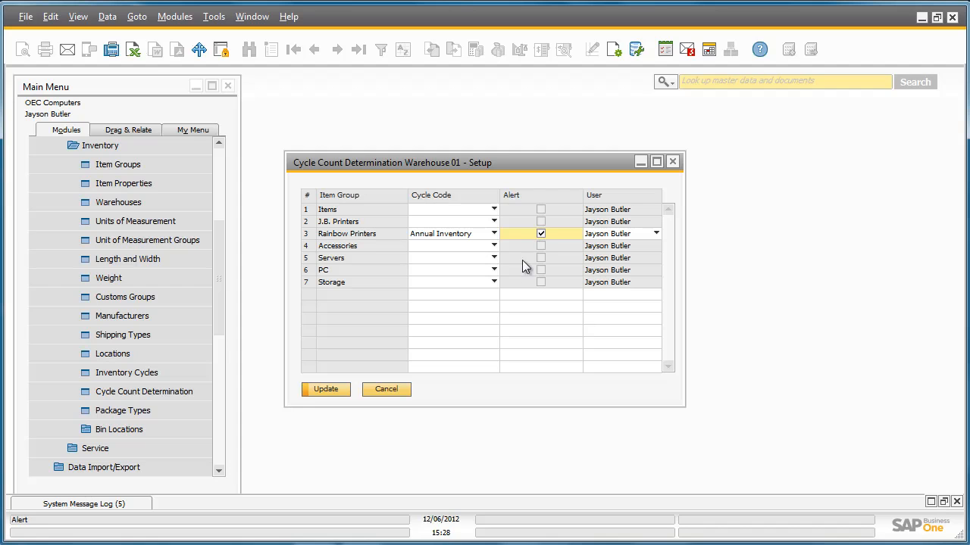
pyautogui.click(345, 390)
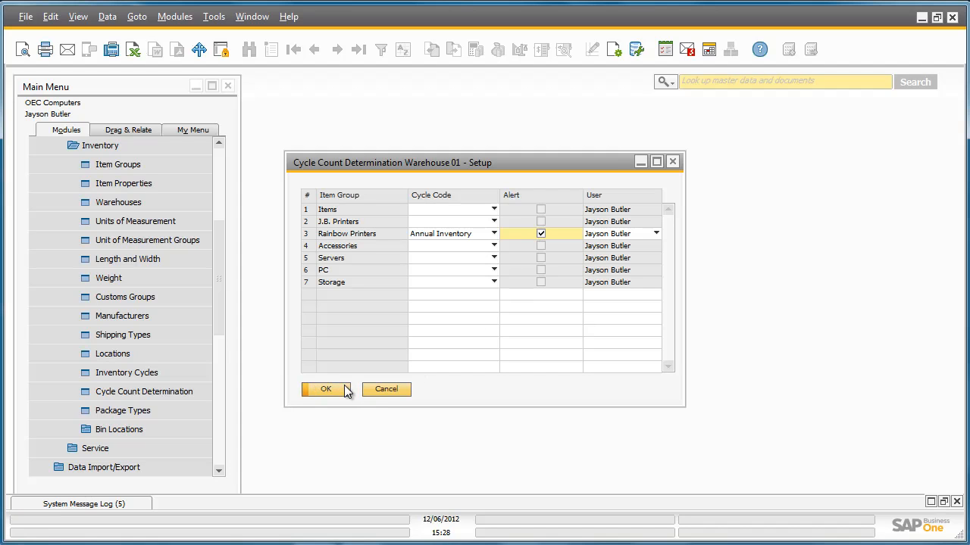
pyautogui.click(341, 390)
pyautogui.click(339, 387)
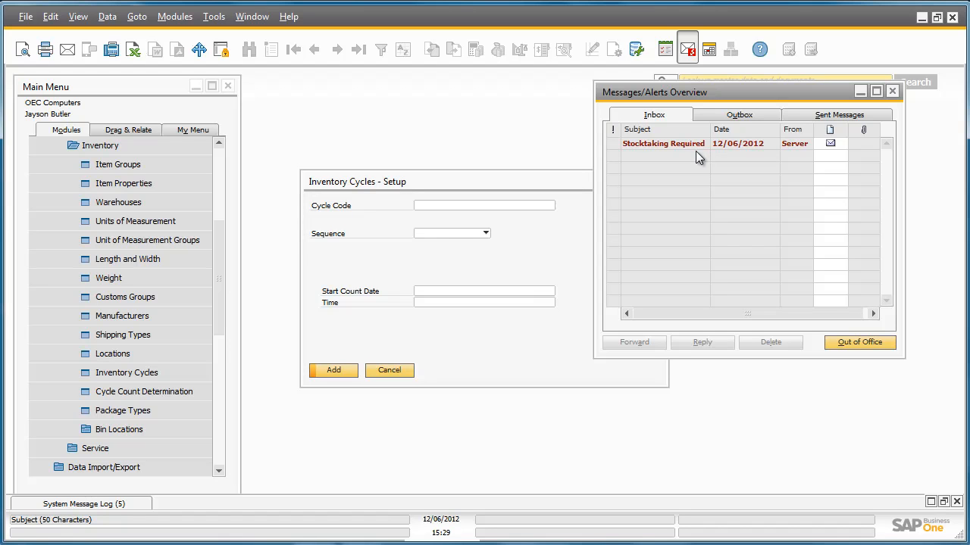
# - Open the Stocktaking Required alert and start a maximized inventory counting document for item A00006, Rainbow 1200 Laser Series
pyautogui.click(672, 146)
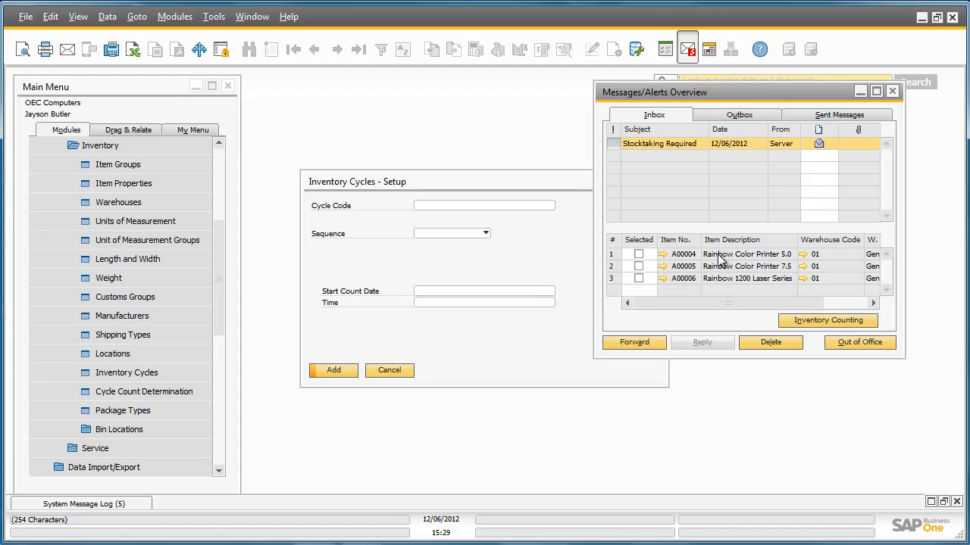
pyautogui.click(639, 278)
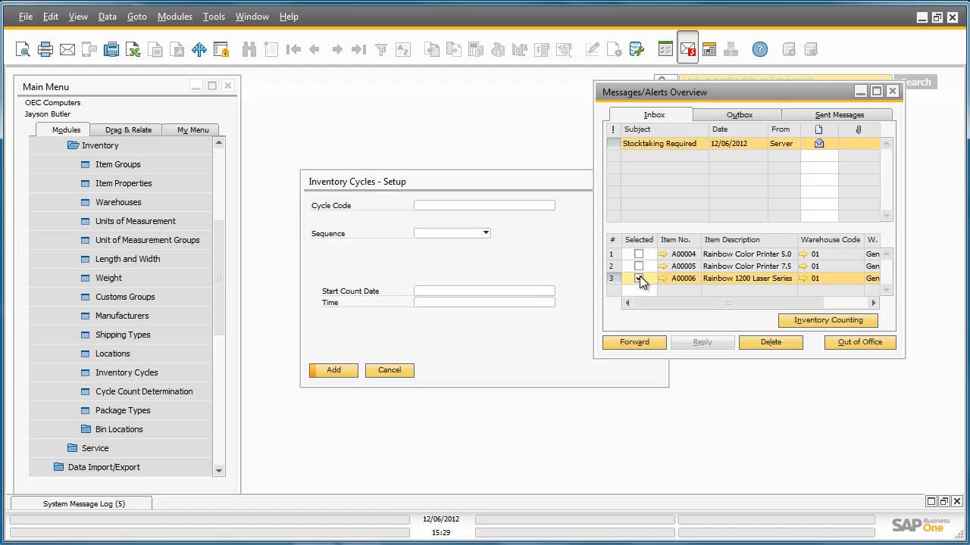
pyautogui.click(820, 319)
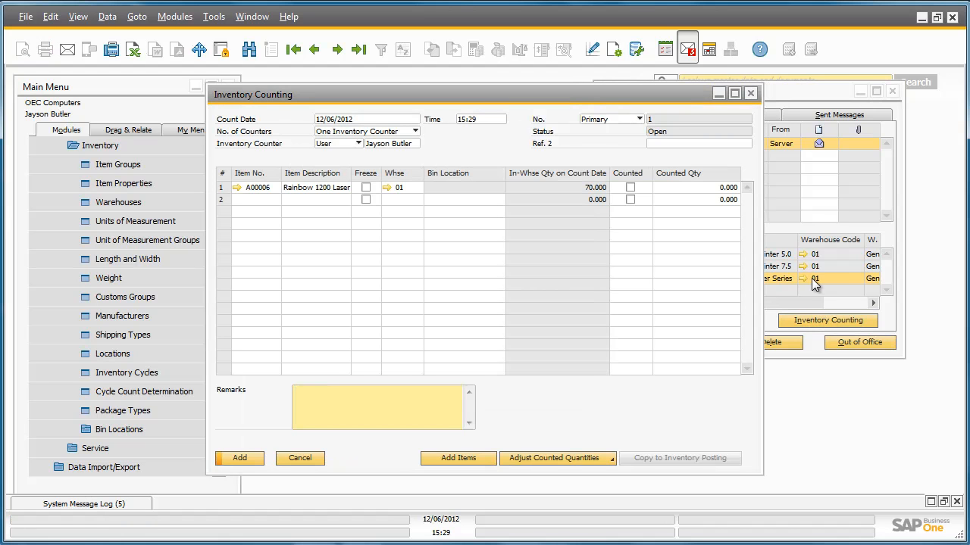
pyautogui.click(735, 94)
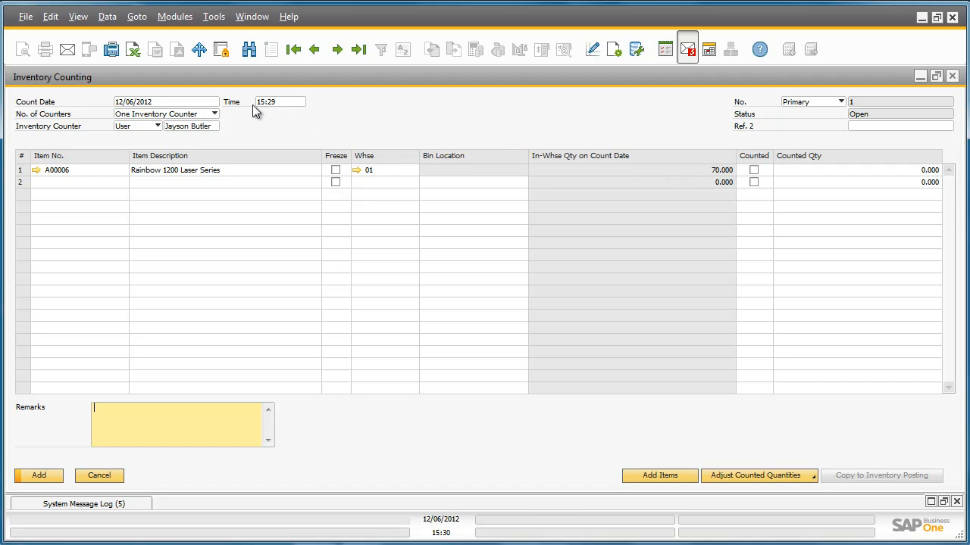
# - Set the count to Two Inventory Counters and assign the purchasing user with code fred as the second counter
pyautogui.click(215, 113)
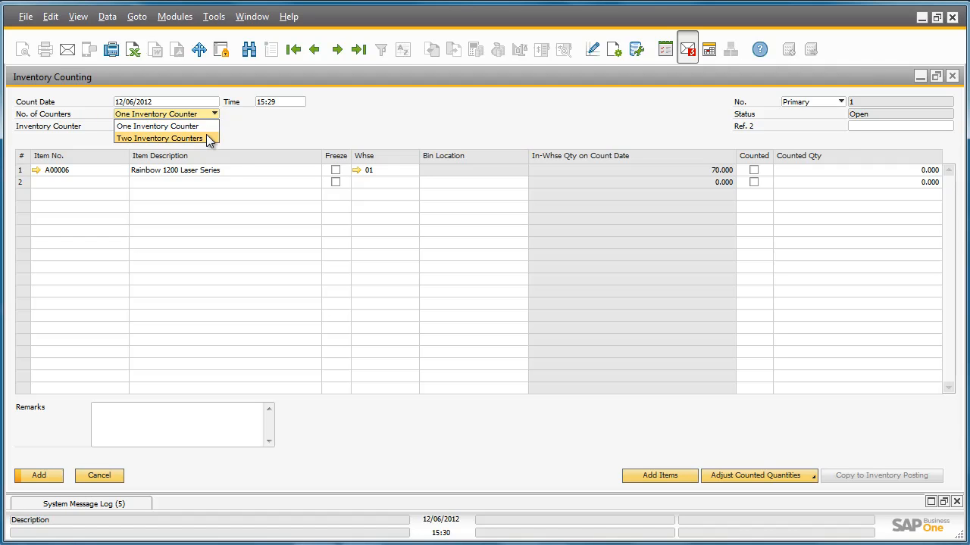
pyautogui.click(209, 138)
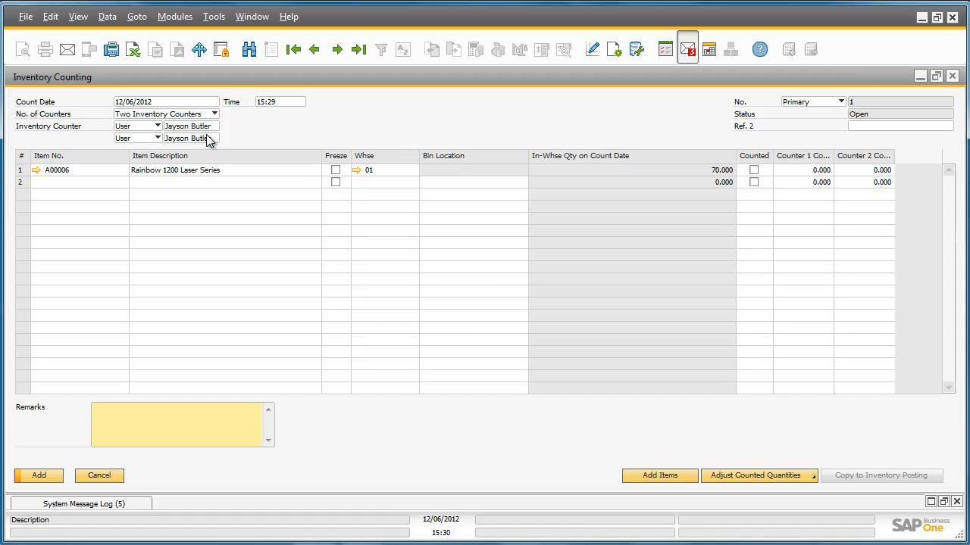
pyautogui.click(210, 139)
pyautogui.click(215, 138)
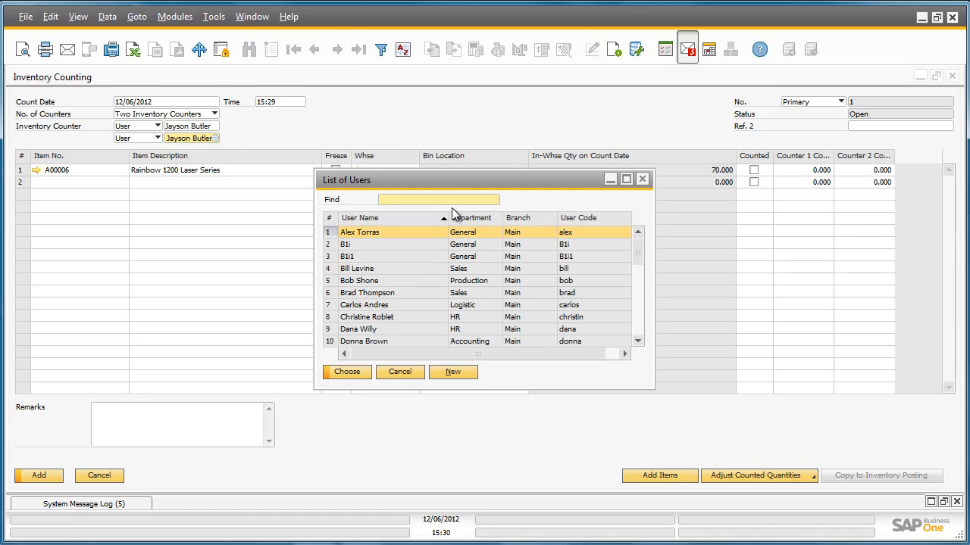
pyautogui.write('Fred')
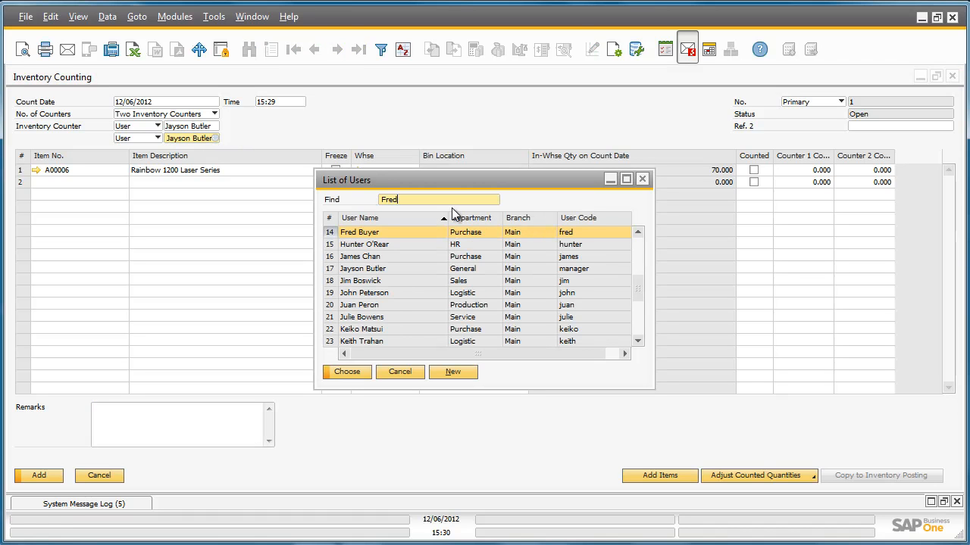
pyautogui.click(364, 371)
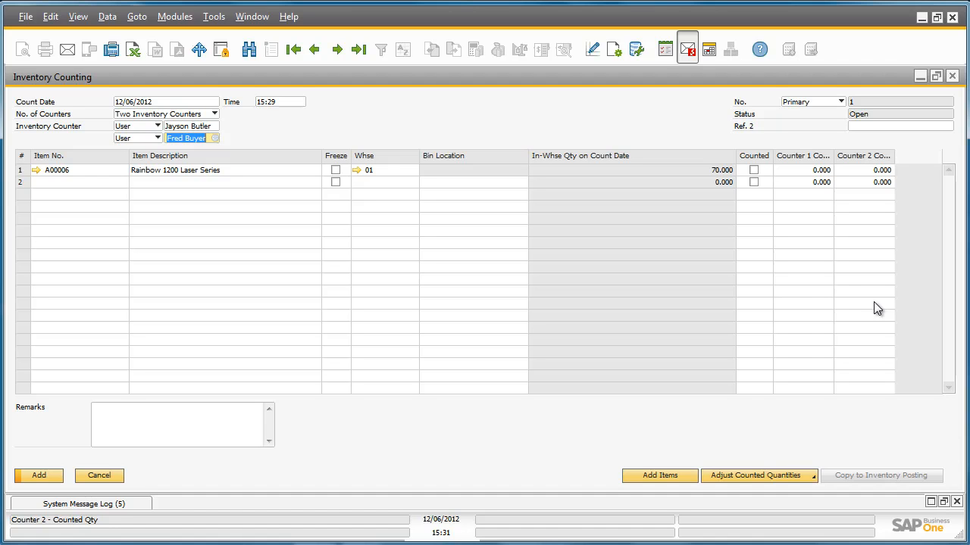
# - Freeze item A00006 in warehouse 01 for the count and add the inventory counting document
pyautogui.click(335, 170)
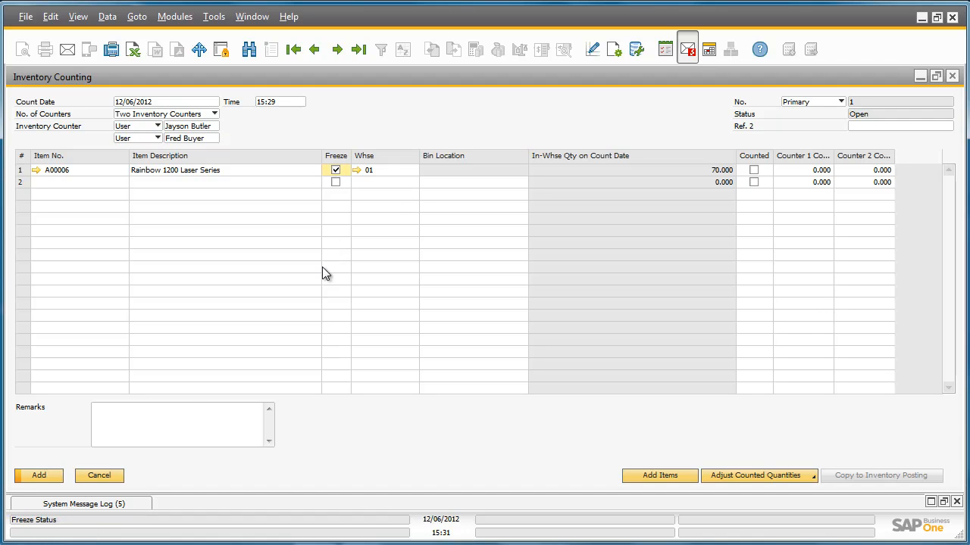
pyautogui.click(40, 476)
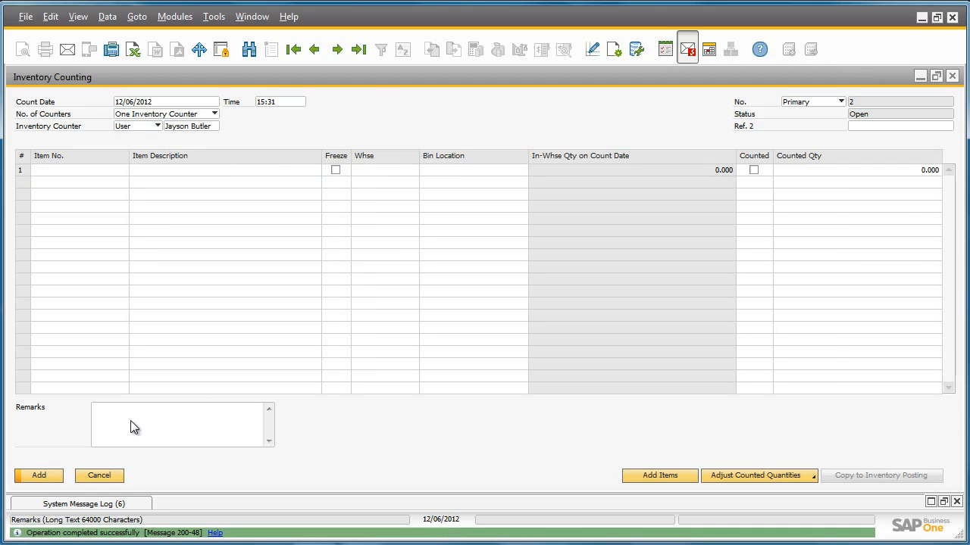
# - Preview the last counting document's printout with in-warehouse quantity shown and both counters included, then close the preview and the document
pyautogui.click(358, 50)
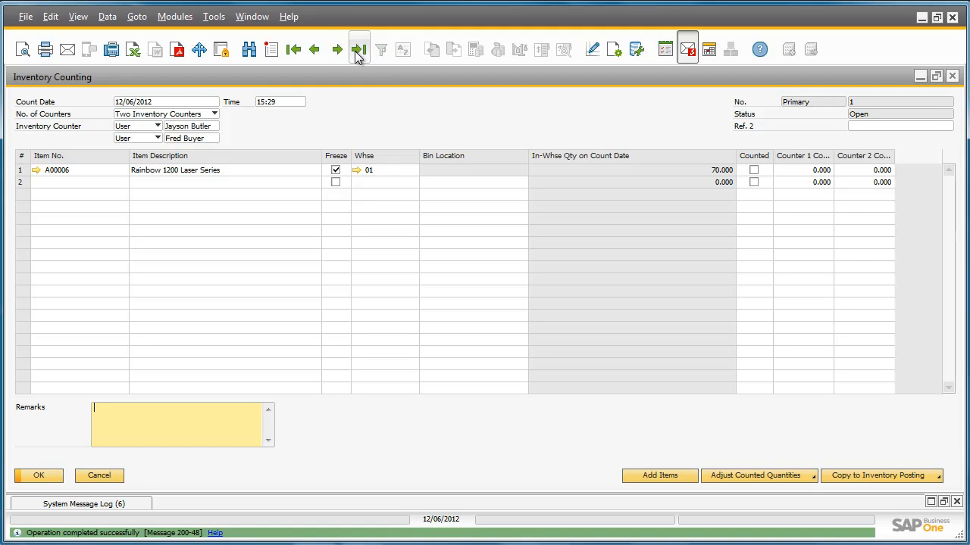
pyautogui.click(23, 47)
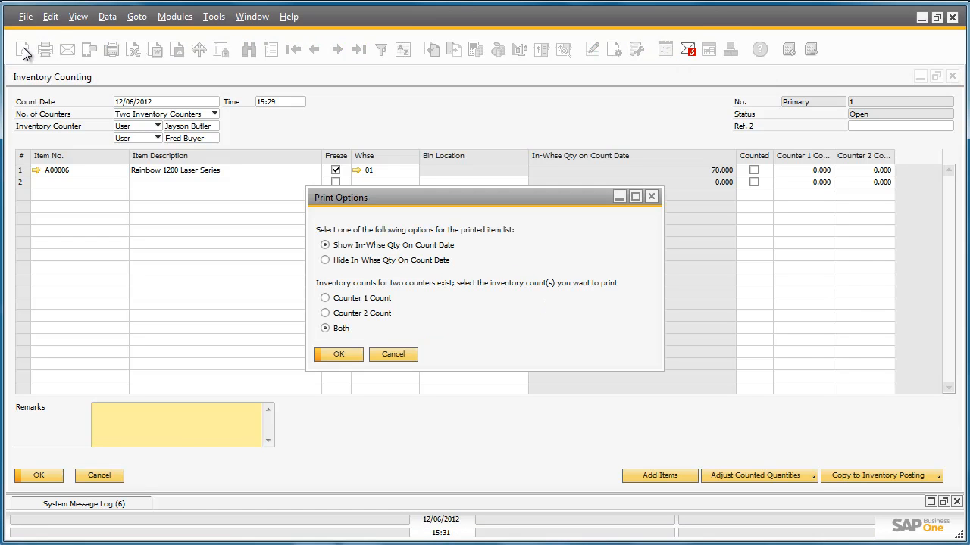
pyautogui.click(353, 359)
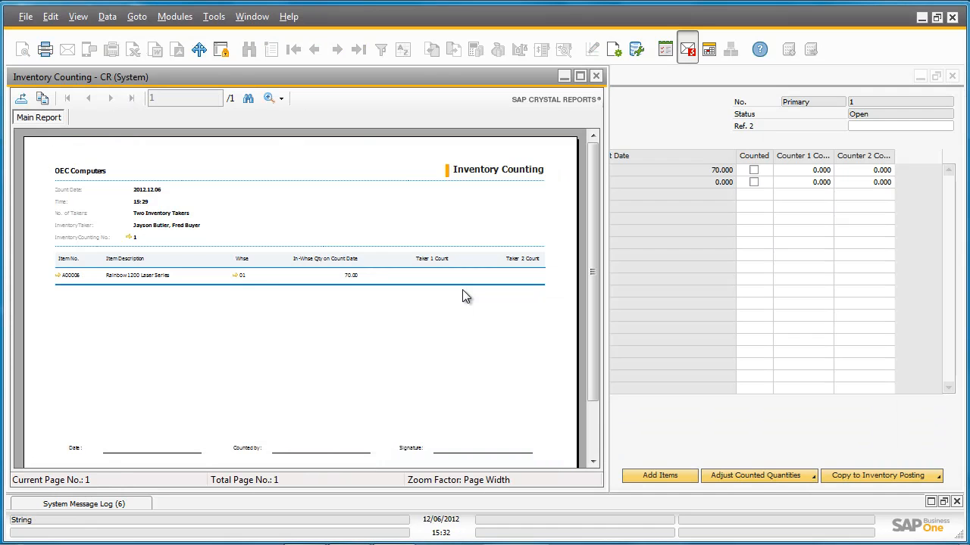
pyautogui.moveTo(591, 243); pyautogui.dragTo(595, 223)
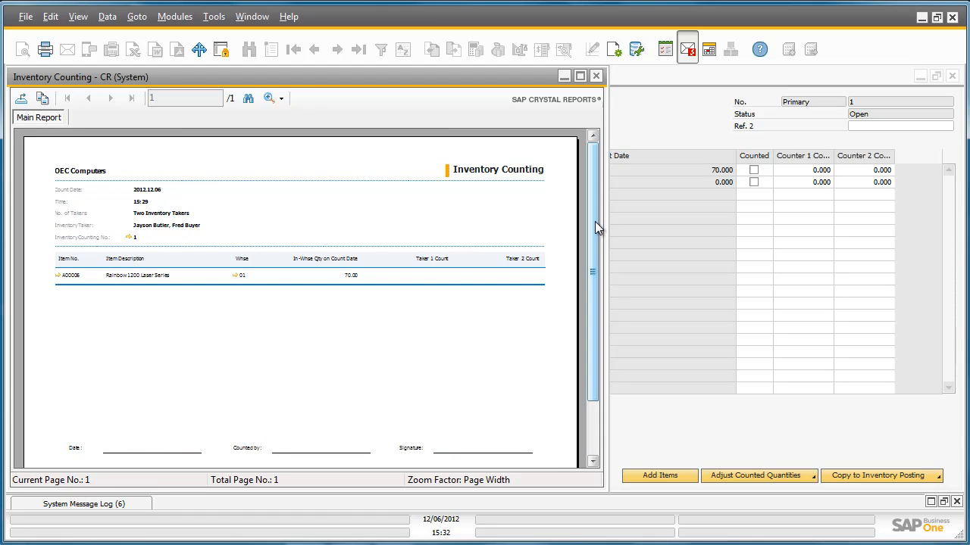
pyautogui.click(597, 77)
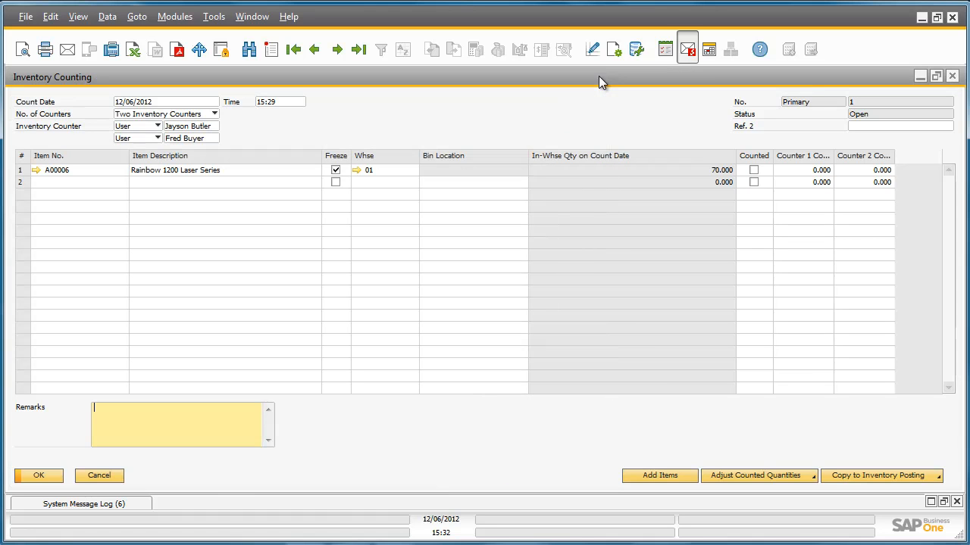
pyautogui.click(953, 78)
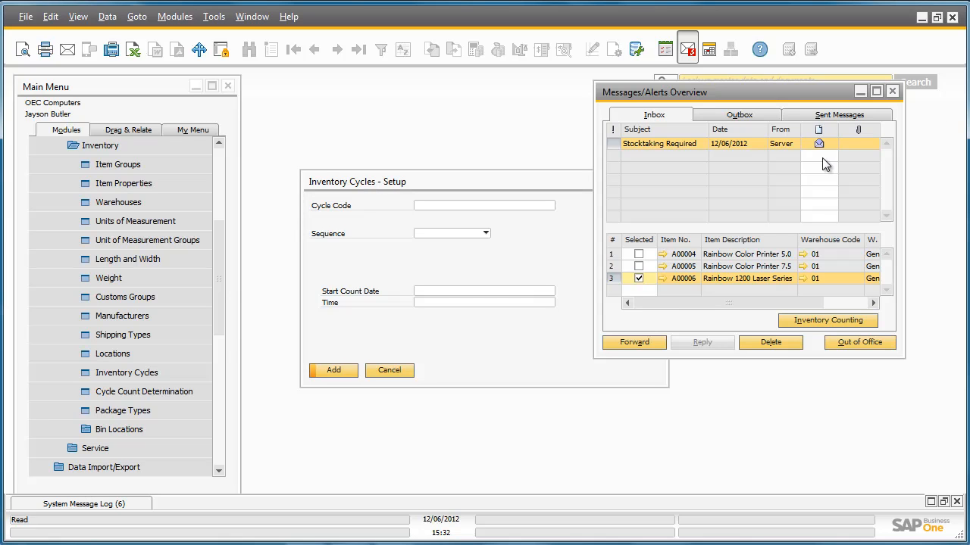
# - Open the Inventory Counting window from the inventory counting transactions of the Inventory module
pyautogui.click(163, 145)
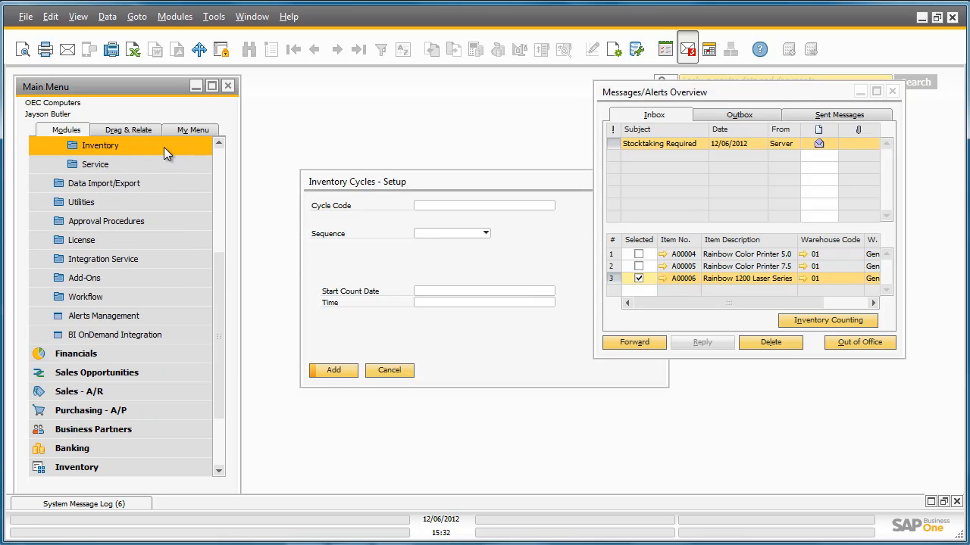
pyautogui.click(164, 462)
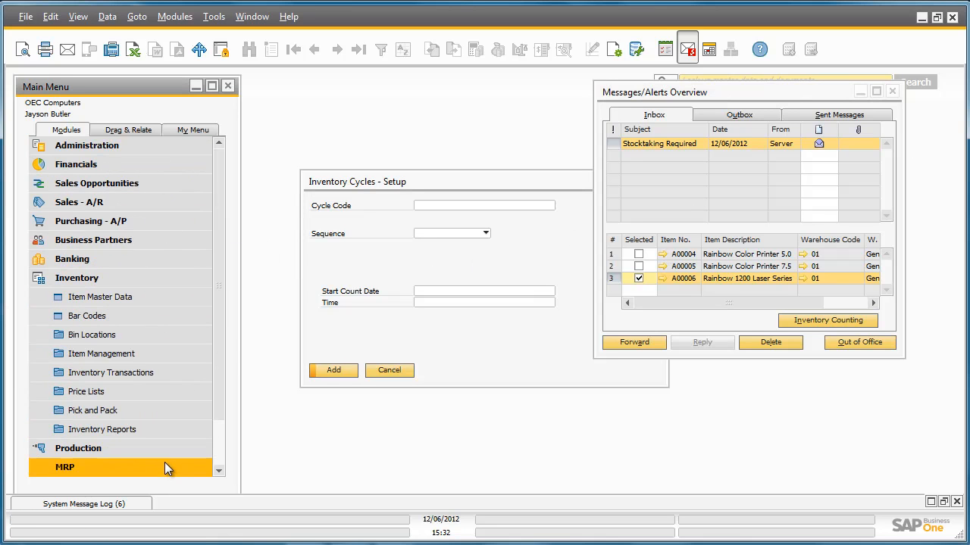
pyautogui.click(170, 371)
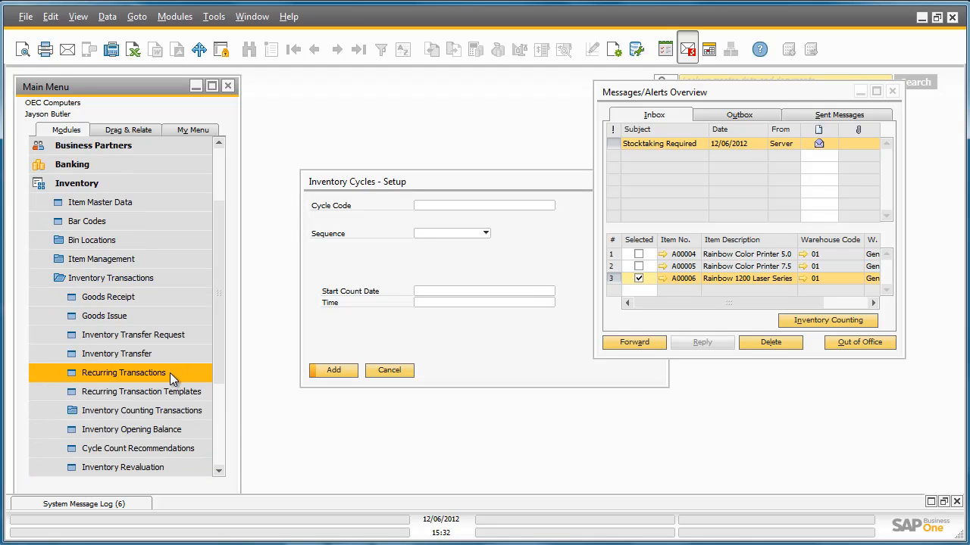
pyautogui.click(168, 409)
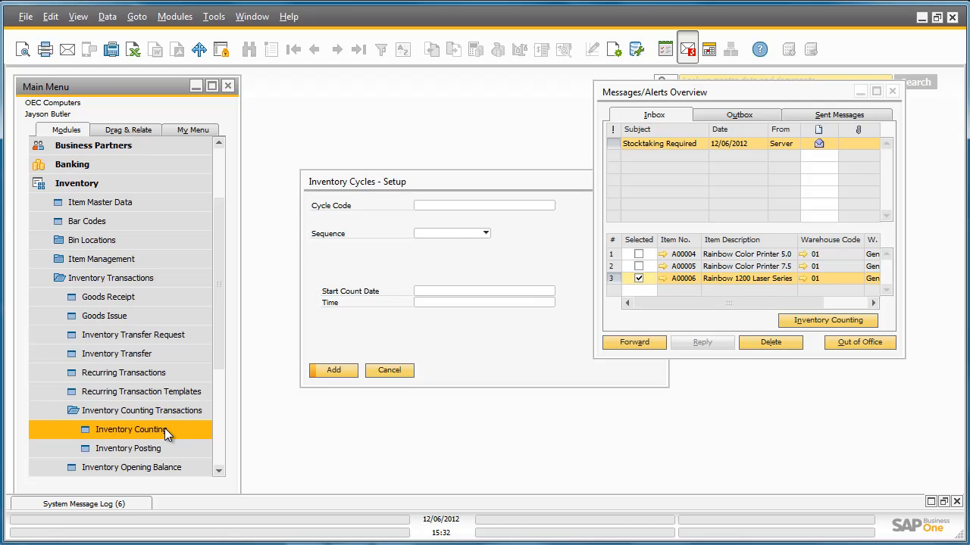
pyautogui.click(164, 429)
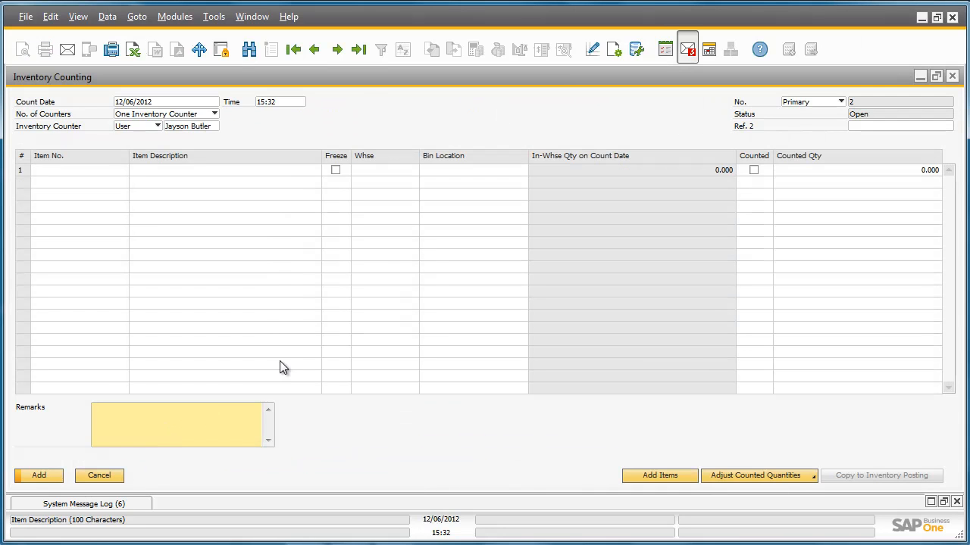
# - In the last counting document, enter counted quantities of 69 for Counter 1 and 68 for Counter 2 on item A00006 and update it
pyautogui.click(360, 50)
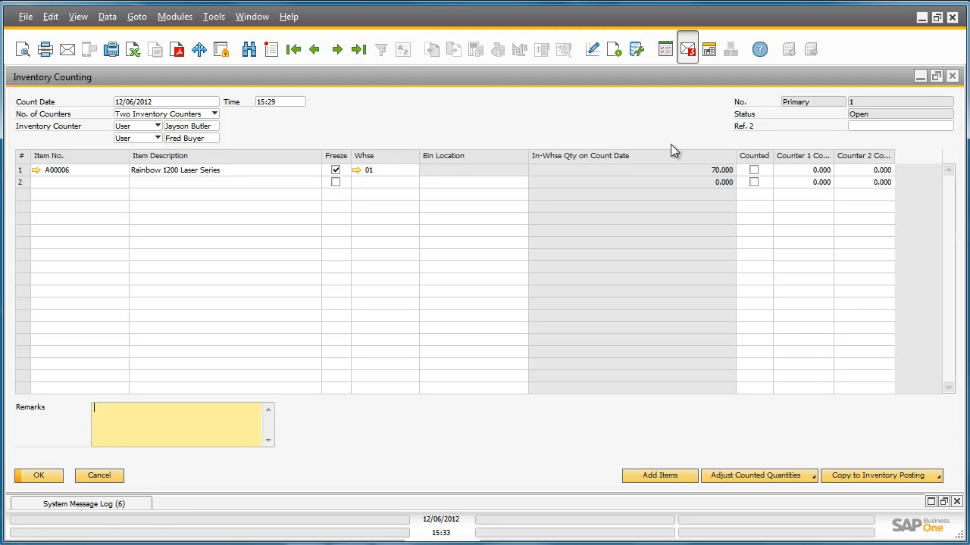
pyautogui.click(796, 170)
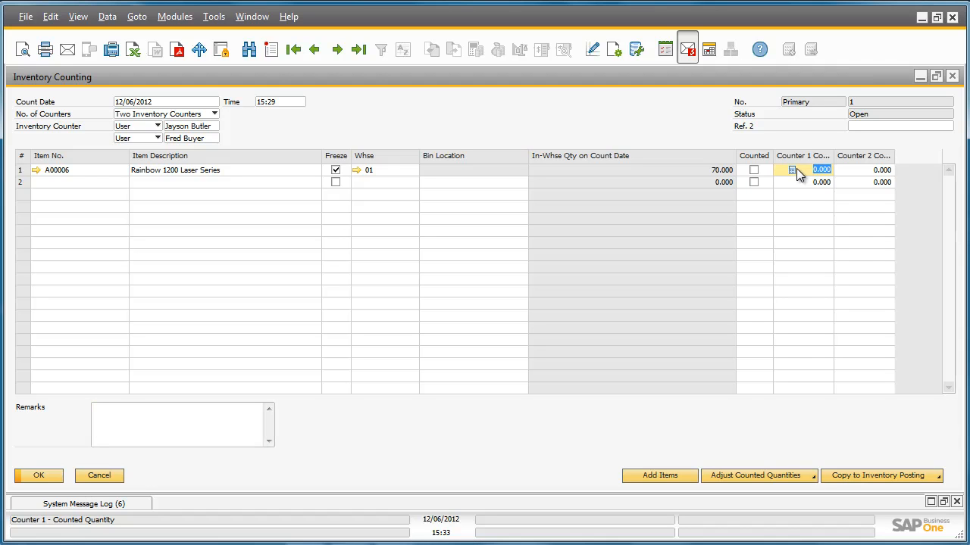
pyautogui.write('69')
pyautogui.press('Tab')
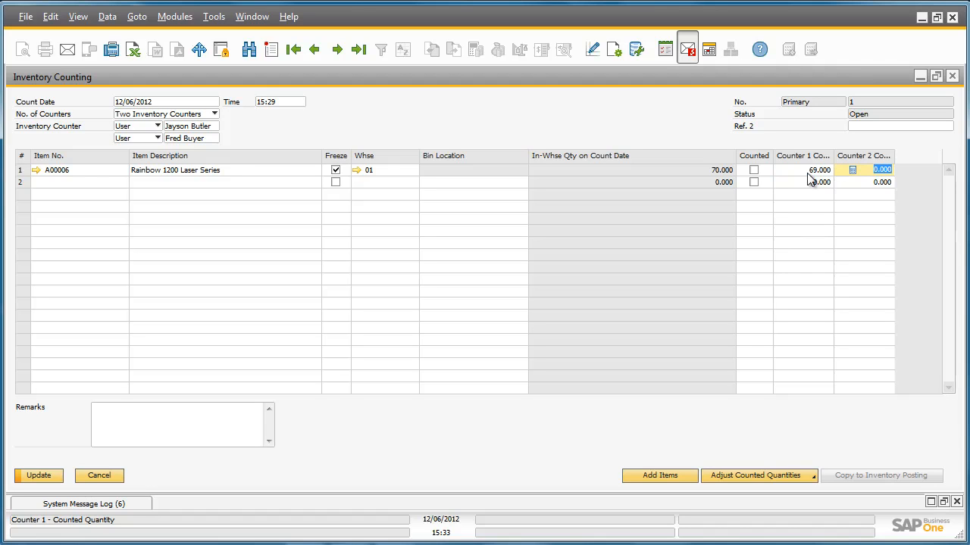
pyautogui.write('68')
pyautogui.press('Tab')
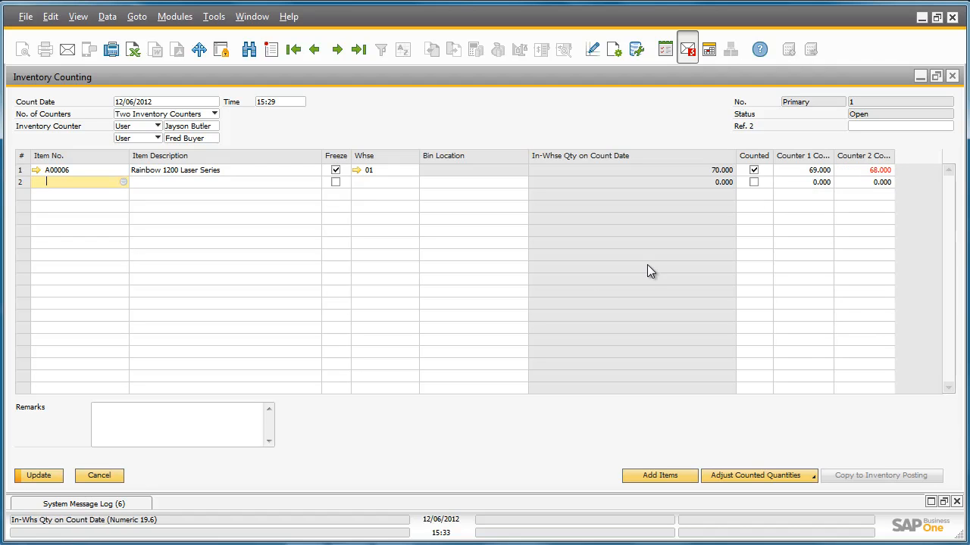
pyautogui.click(39, 477)
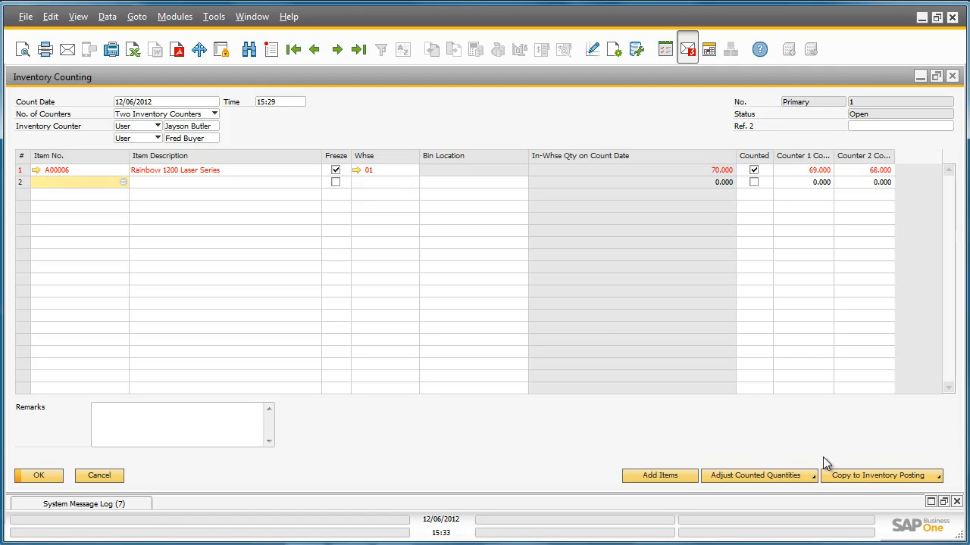
# - Copy the Counter 2 count to an inventory posting and start adding the posting document
pyautogui.click(882, 475)
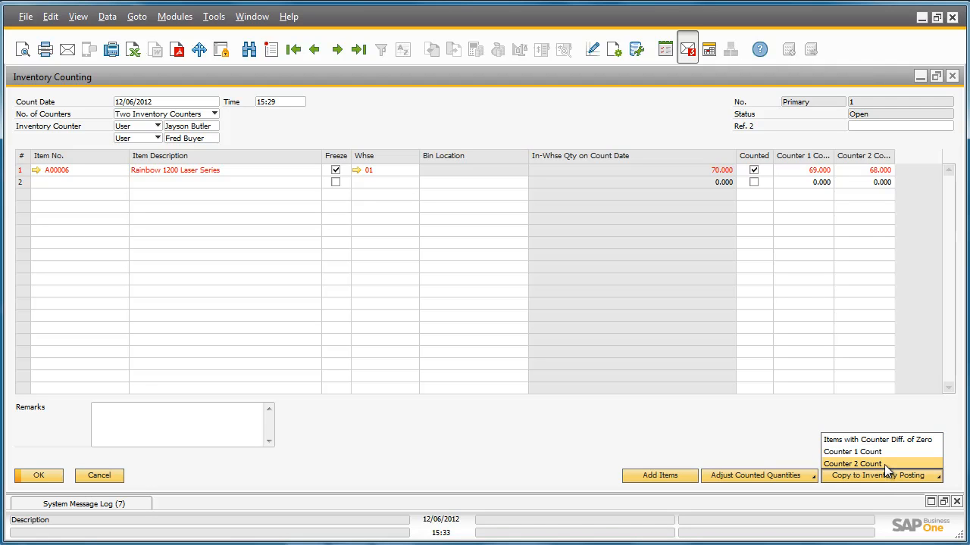
pyautogui.click(884, 464)
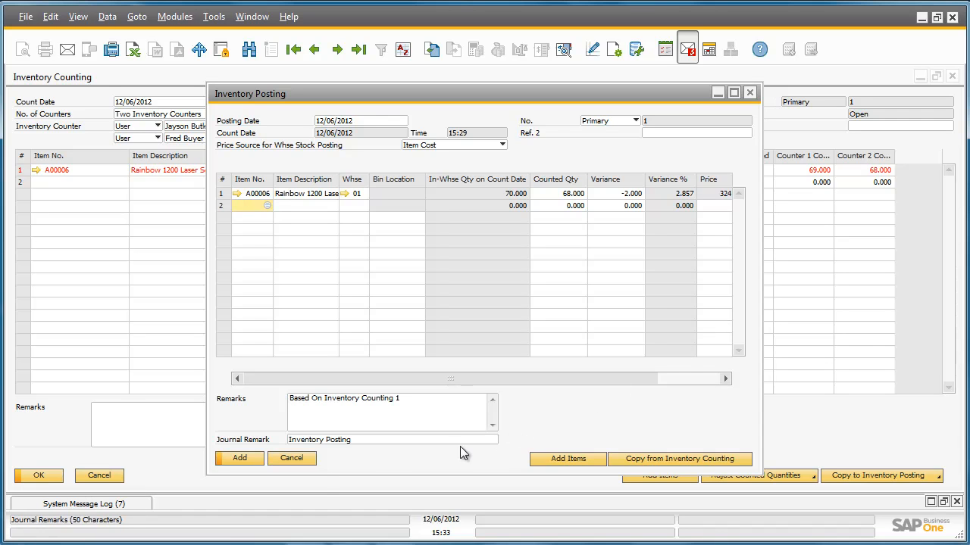
pyautogui.click(244, 459)
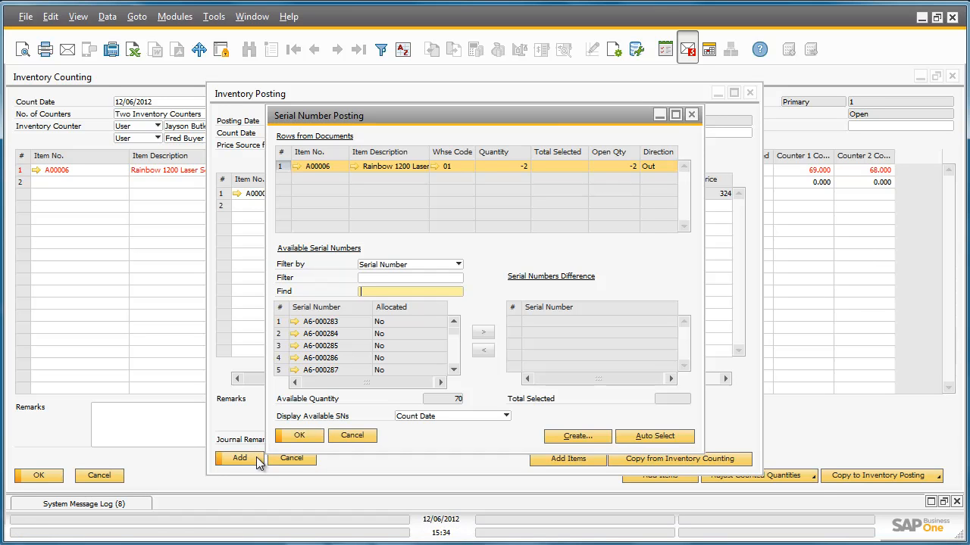
# - Assign serial numbers A6-000284 and A6-000285 to the outgoing difference of item A00006 and save the selection
pyautogui.click(281, 333)
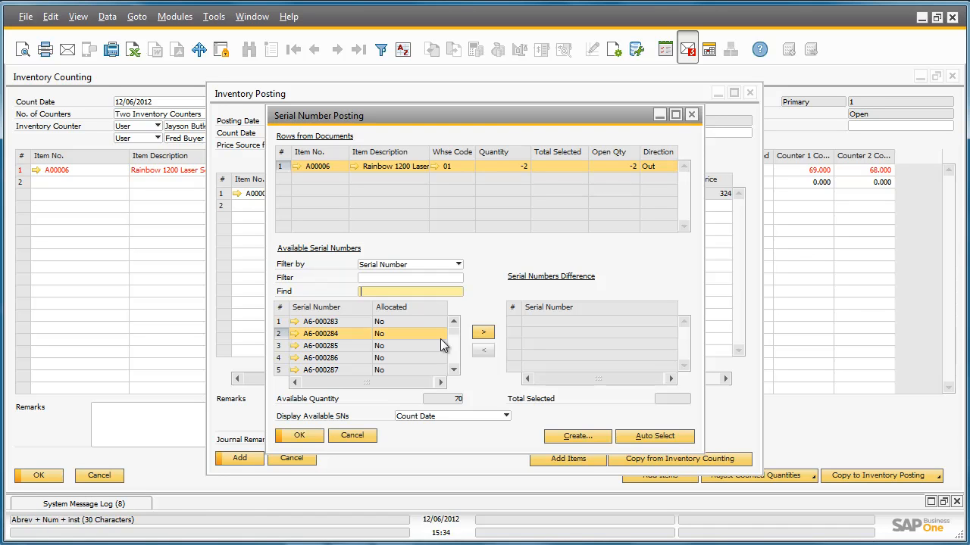
pyautogui.click(484, 333)
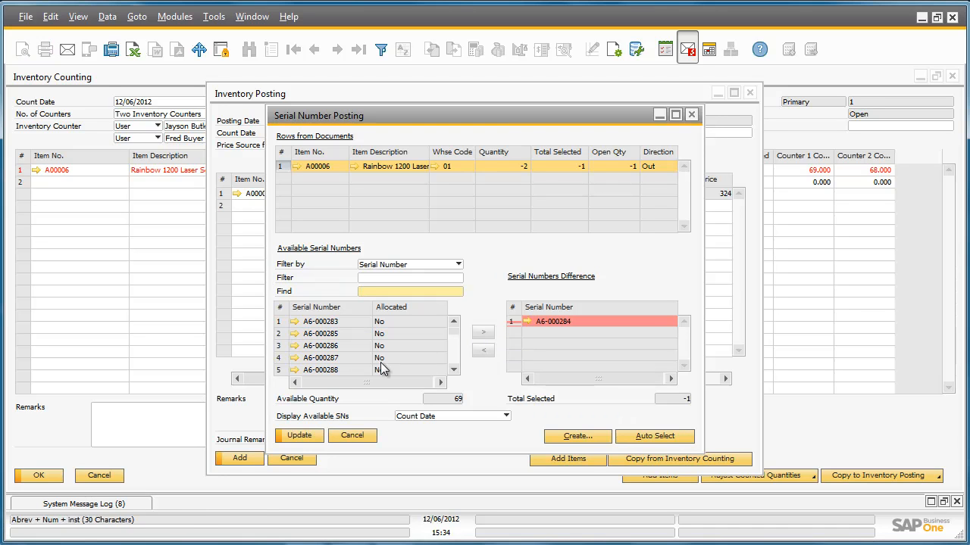
pyautogui.click(279, 333)
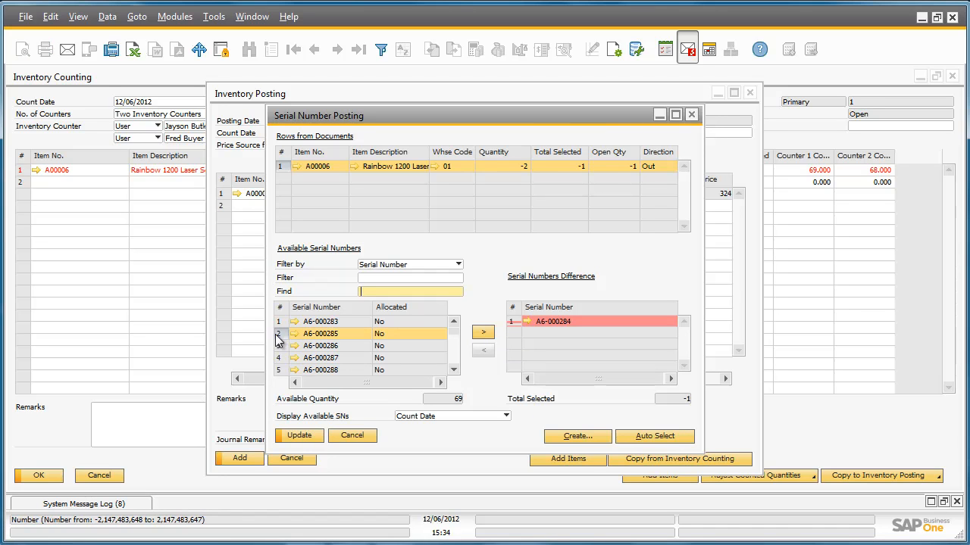
pyautogui.click(484, 334)
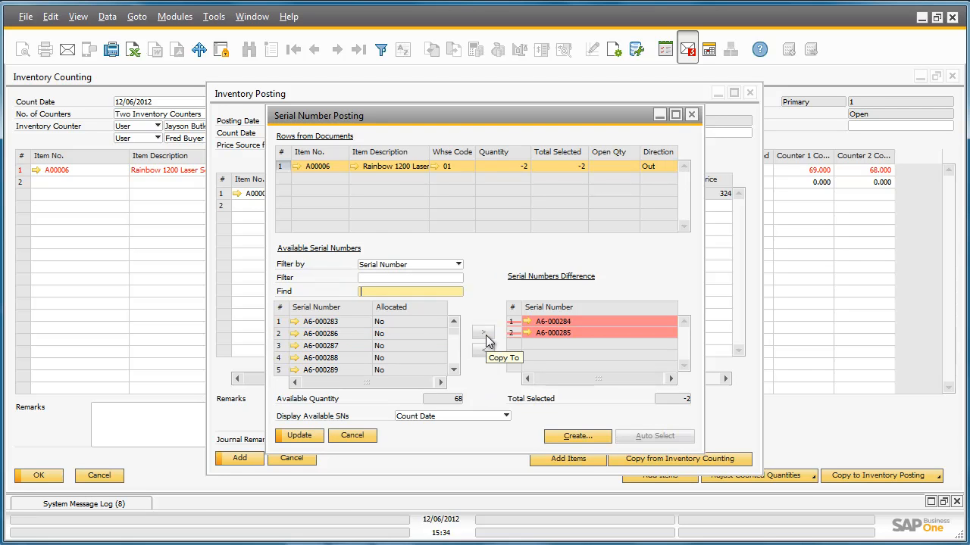
pyautogui.click(309, 438)
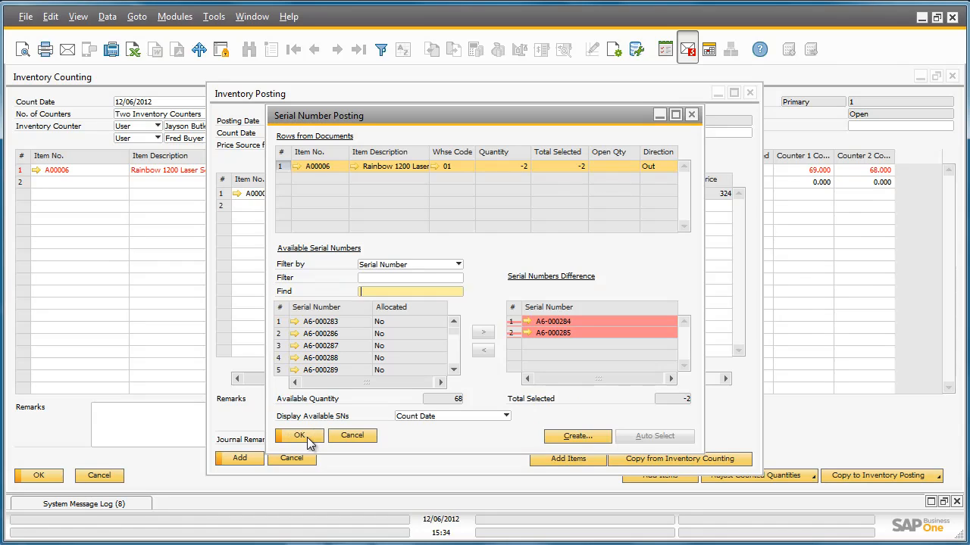
pyautogui.click(310, 436)
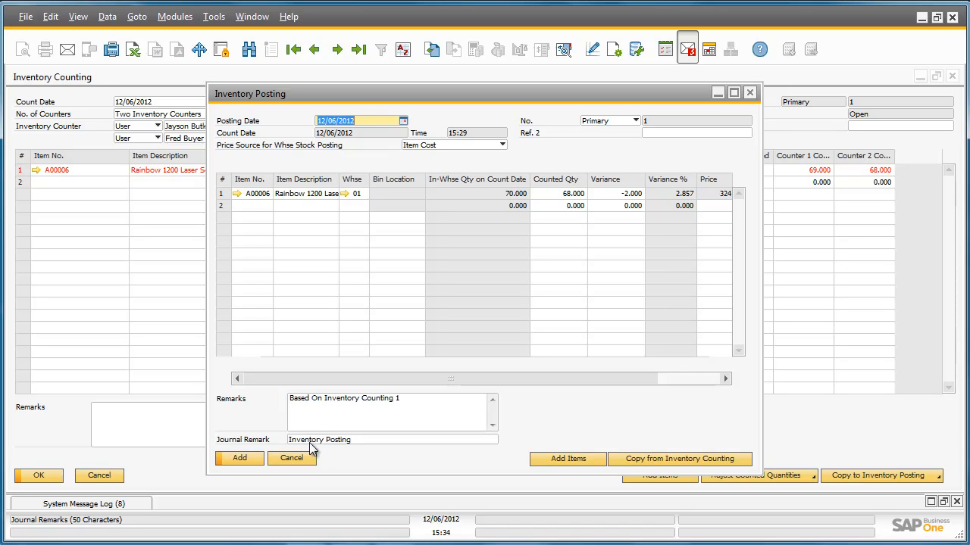
# - Add the inventory posting permanently, then close the posting and counting windows
pyautogui.click(241, 459)
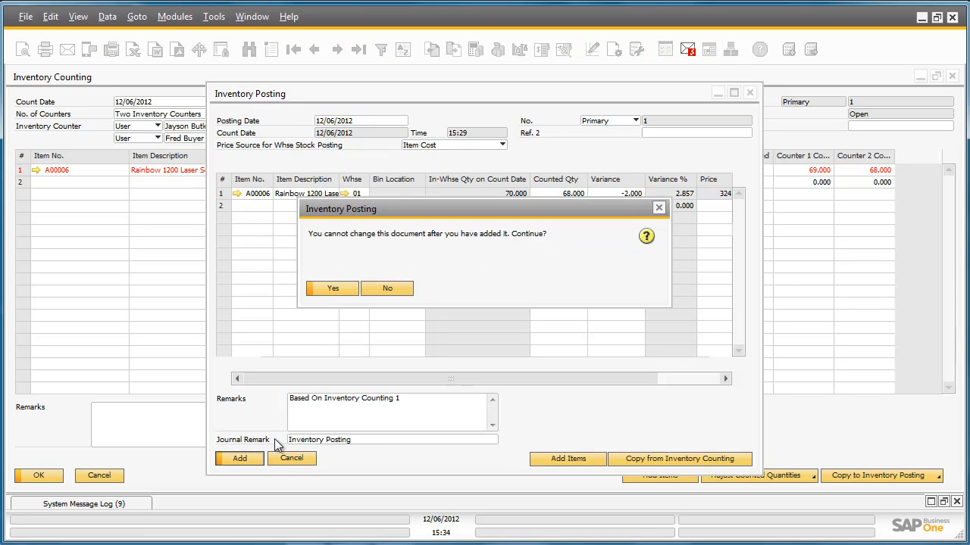
pyautogui.click(346, 290)
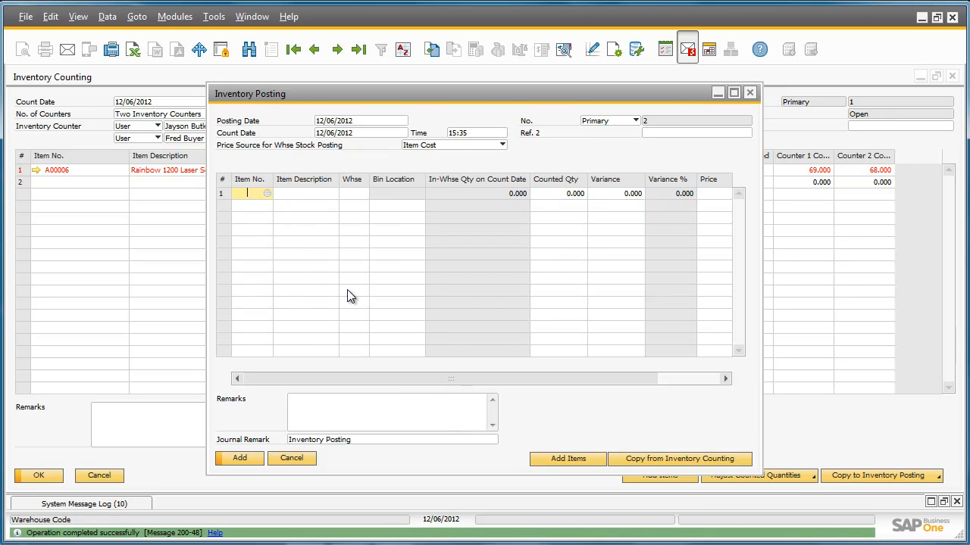
pyautogui.click(750, 94)
pyautogui.click(952, 76)
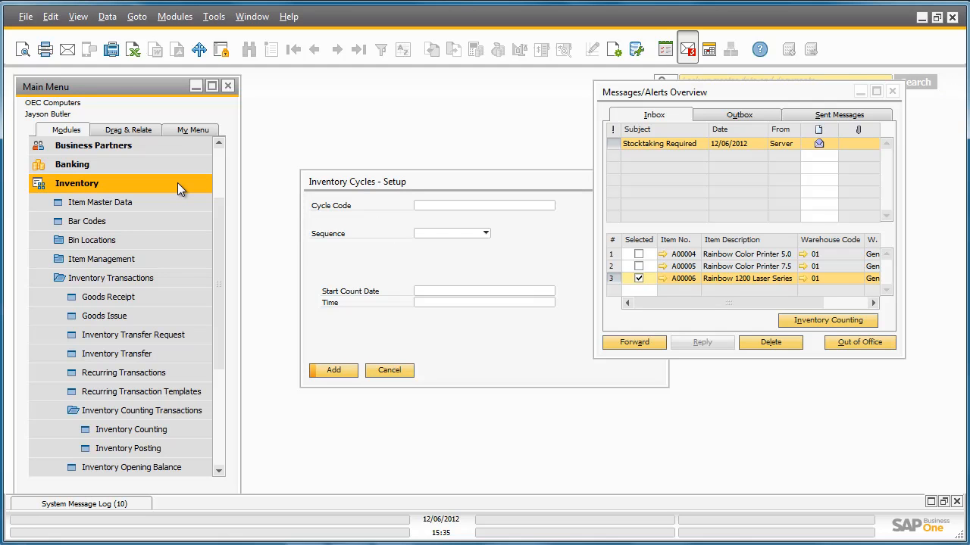
# - Run the Inventory Counting Transactions Report with its default selection criteria and maximize the report window
pyautogui.click(184, 276)
pyautogui.click(165, 372)
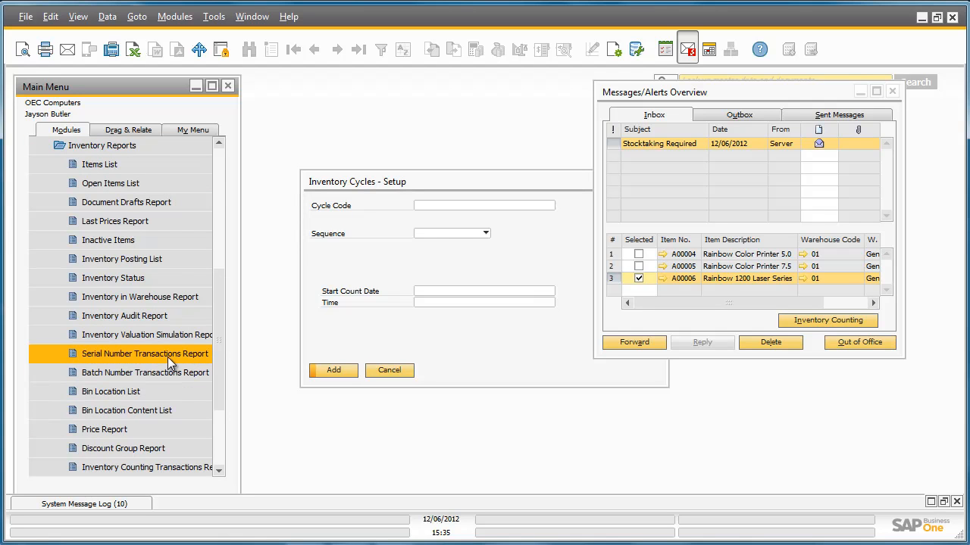
pyautogui.scroll(-1, 185, 373)
pyautogui.scroll(-1, 189, 384)
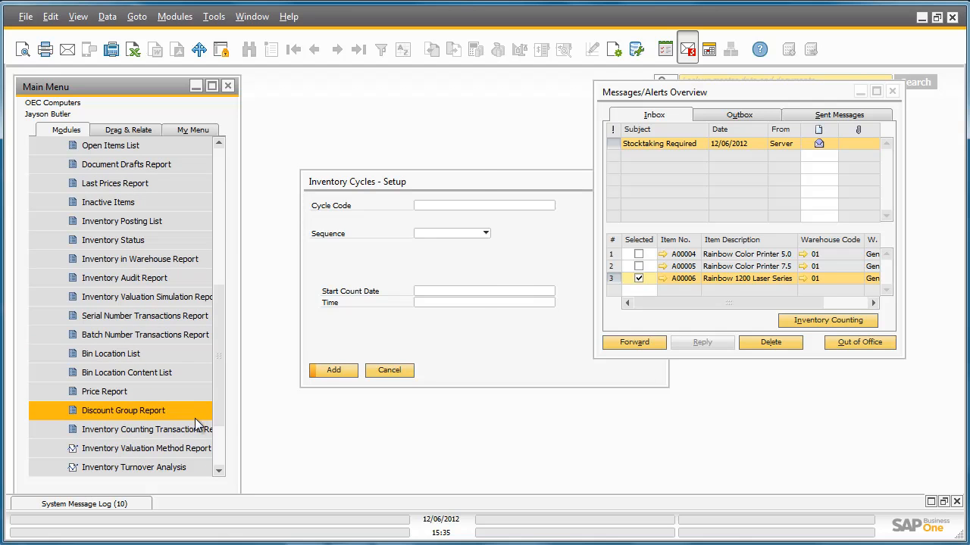
pyautogui.click(194, 428)
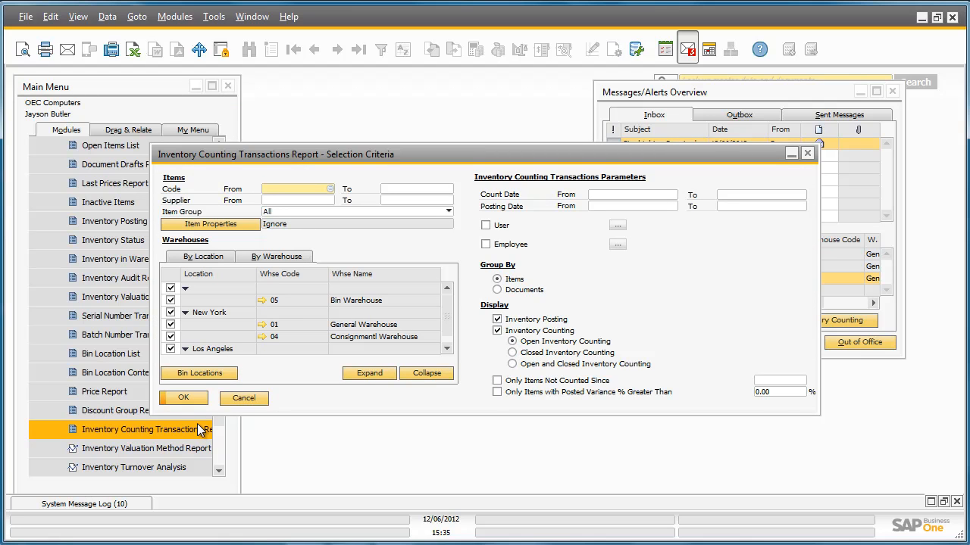
pyautogui.click(199, 400)
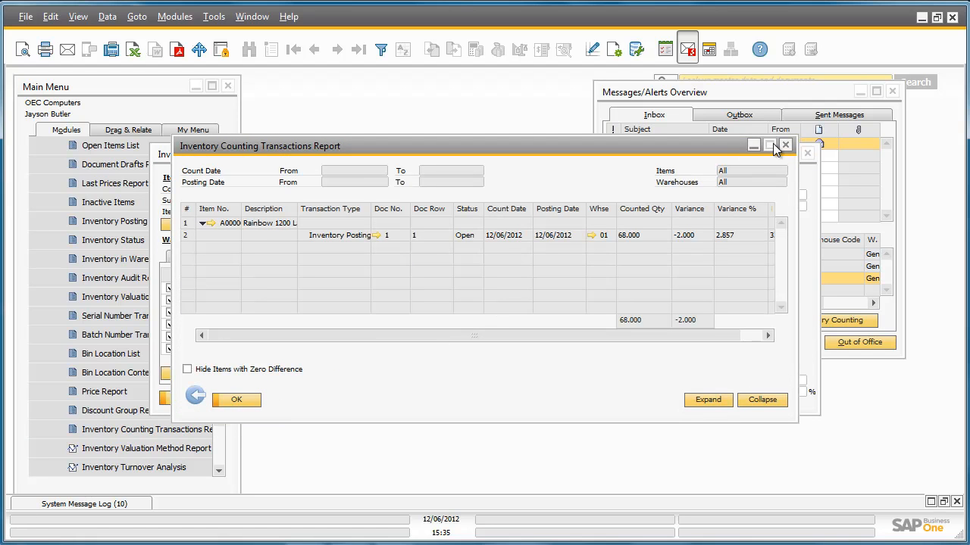
pyautogui.click(770, 145)
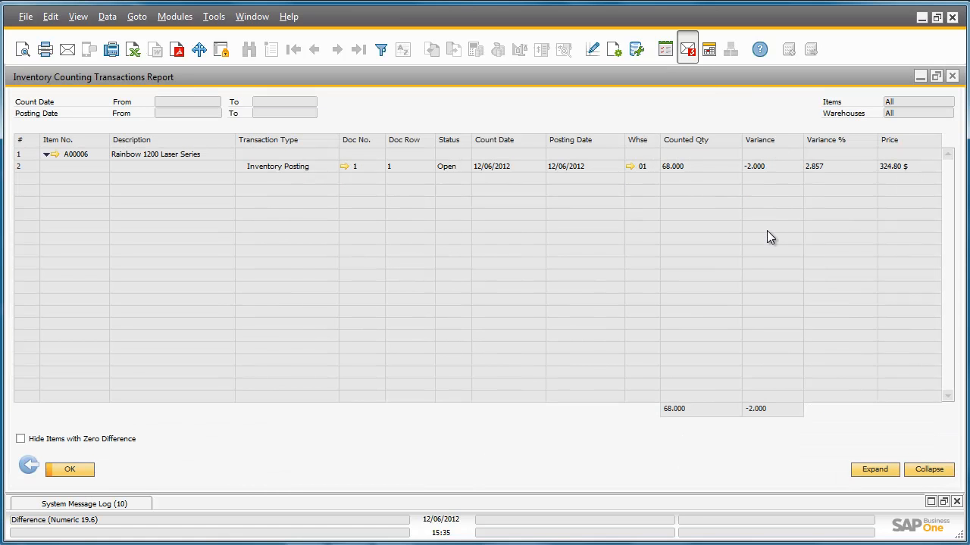